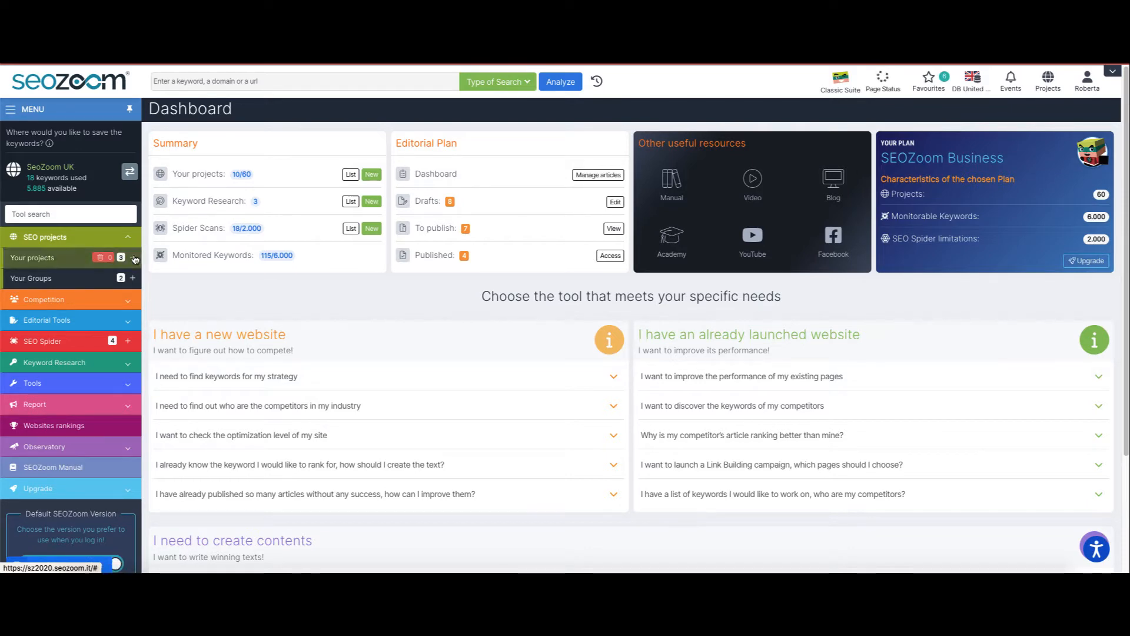
left_click(133, 258)
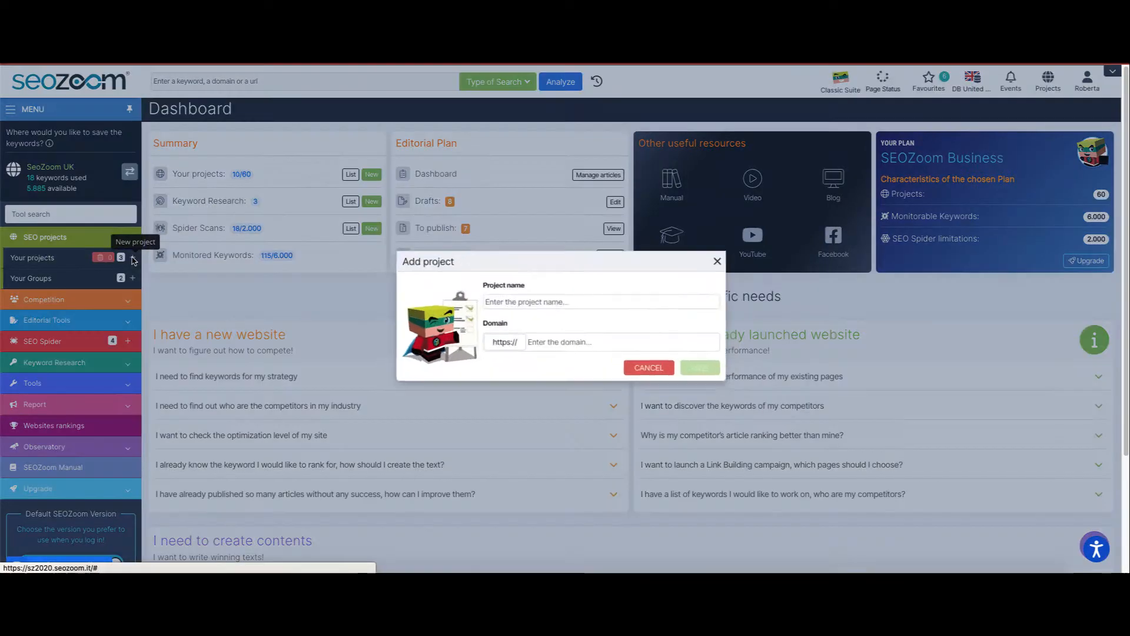
type("seozoom")
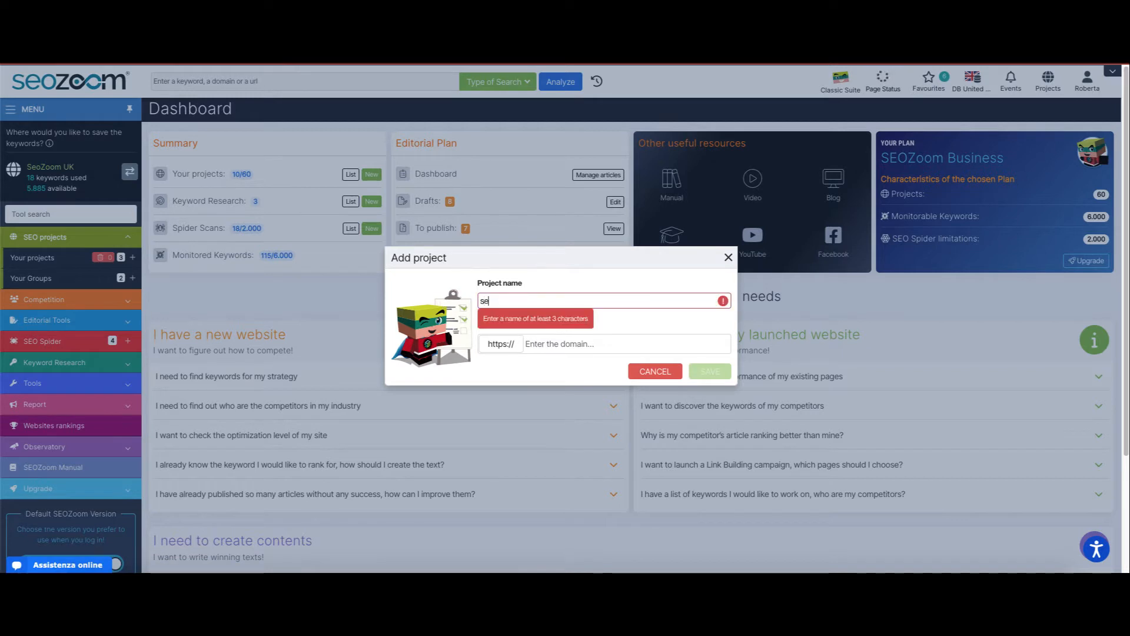
left_click(548, 341)
type("www")
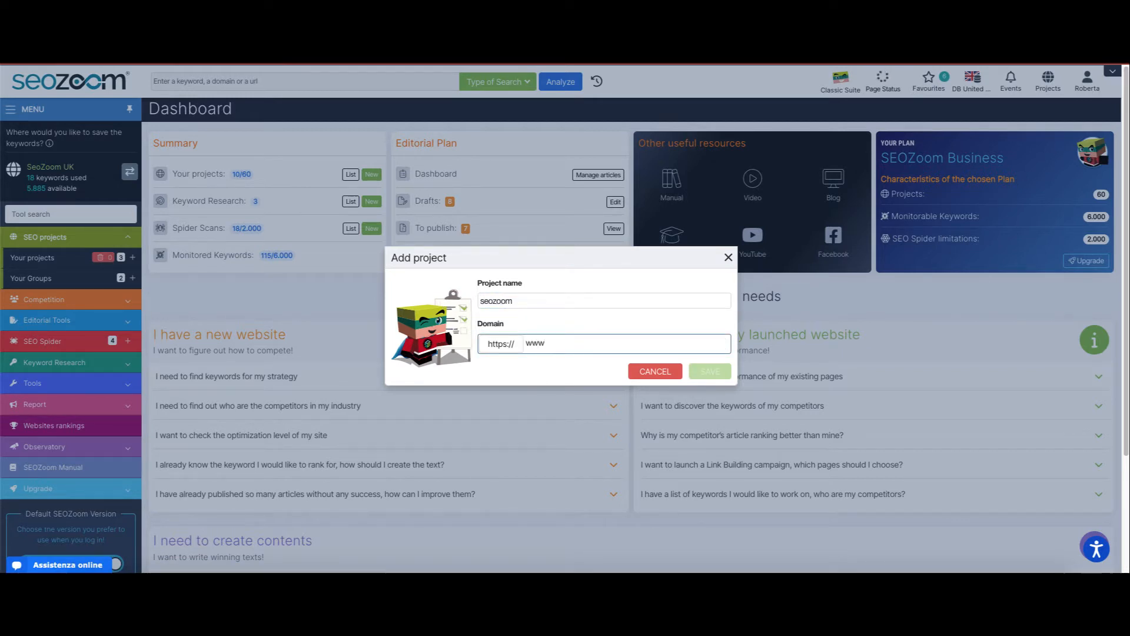
type(".seozoom.co.uk")
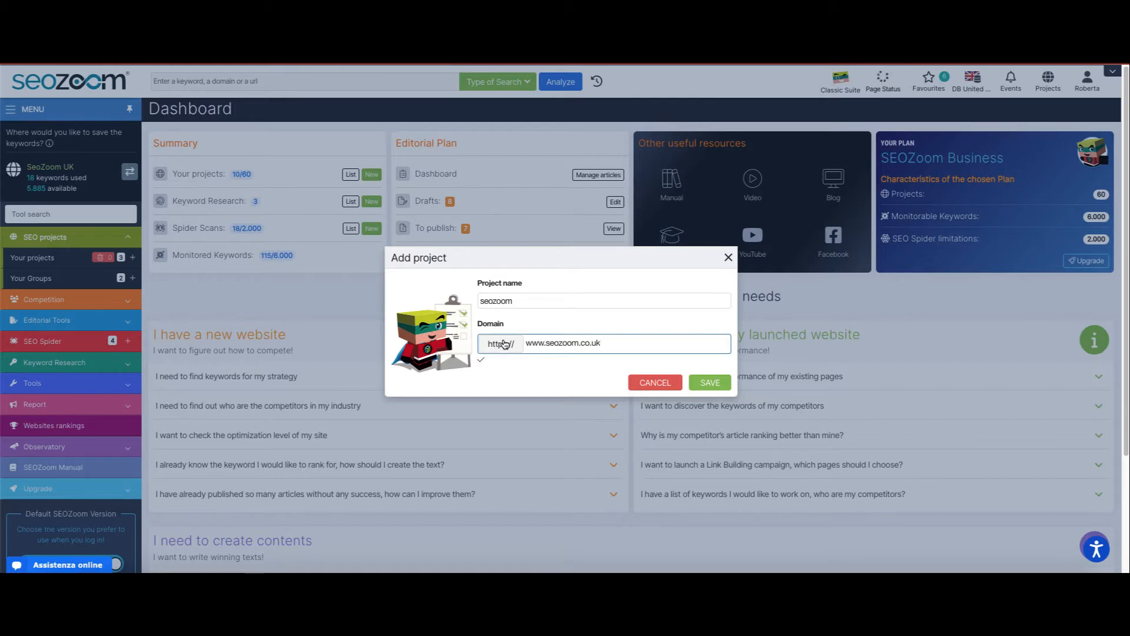
left_click(709, 383)
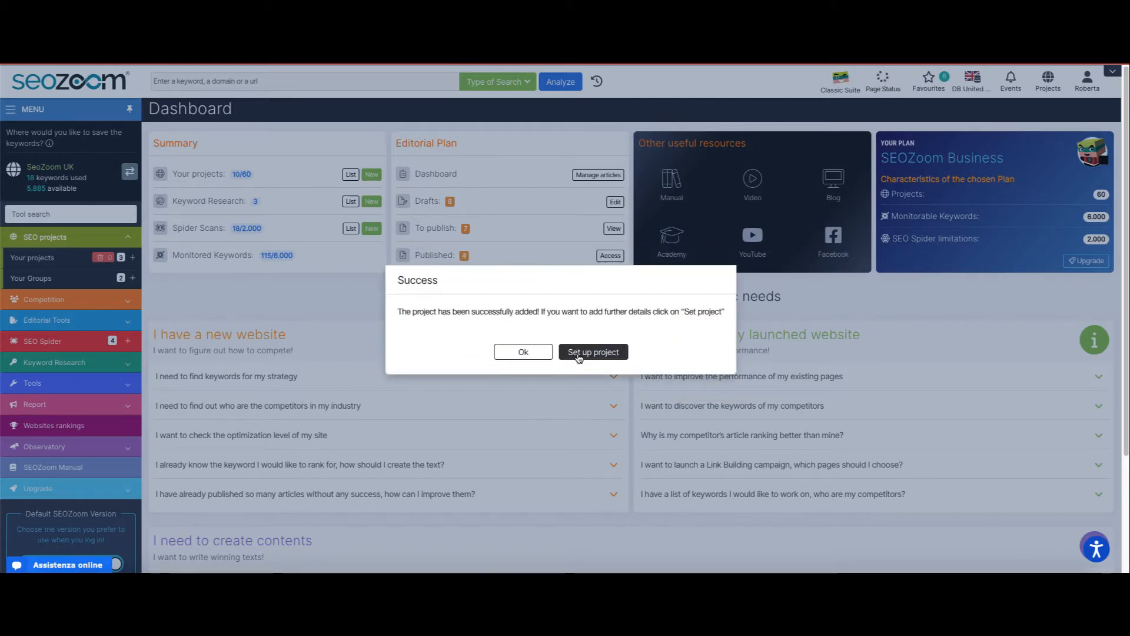
- Open the new project's setup page and scroll through its keyword monitoring settings
left_click(578, 353)
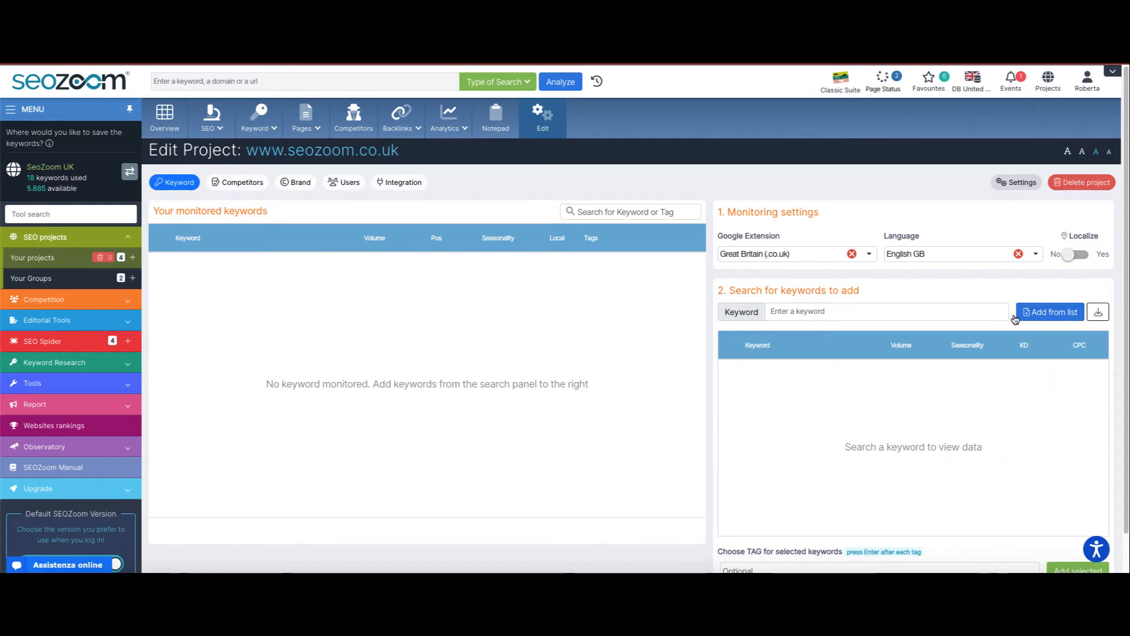
scroll(1020, 327, "down", 1)
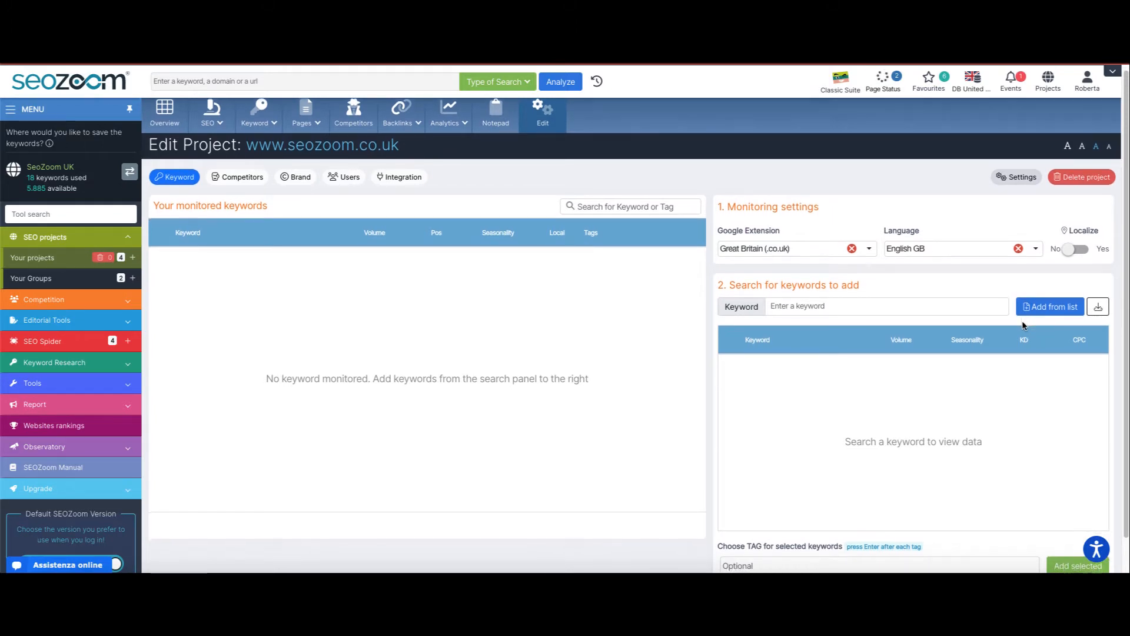
scroll(1022, 325, "down", 1)
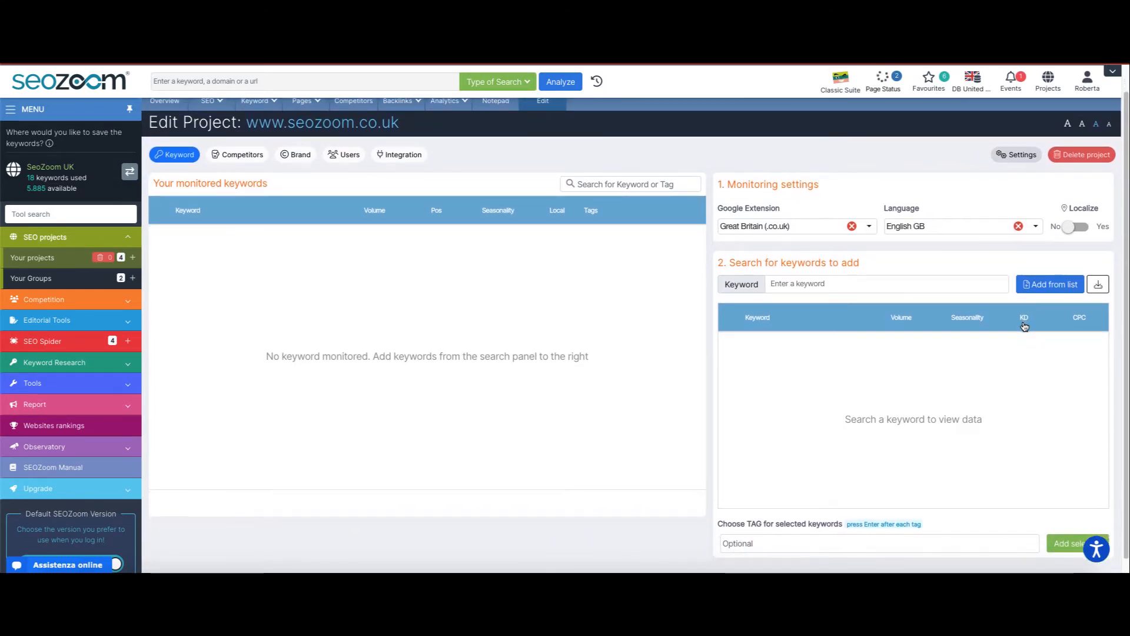
scroll(1021, 326, "down", 1)
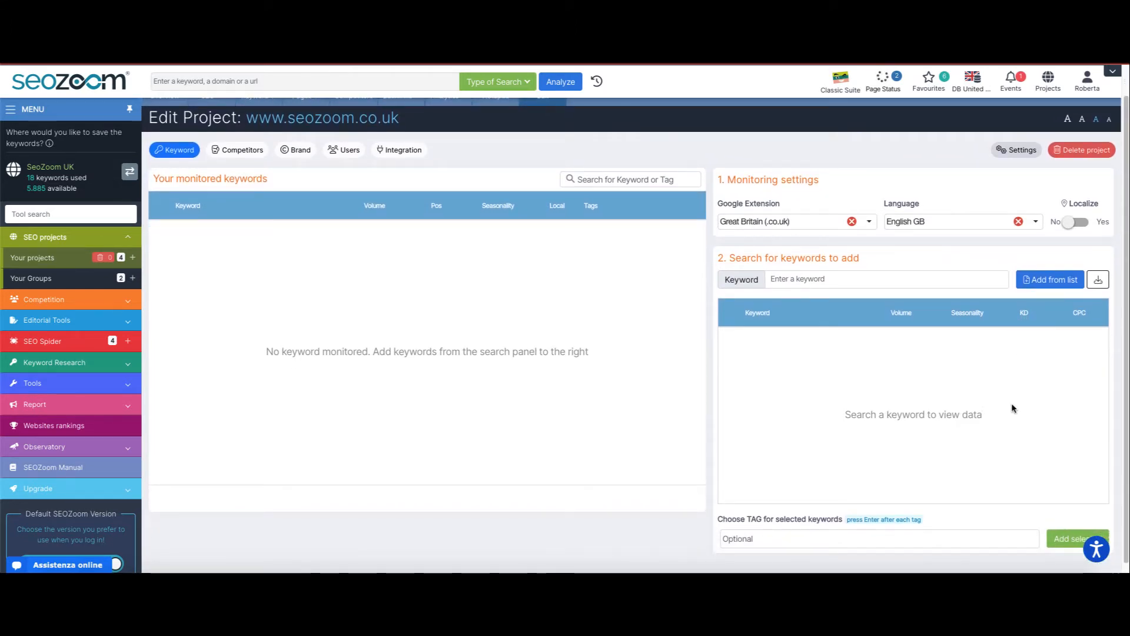
scroll(1014, 444, "down", 1)
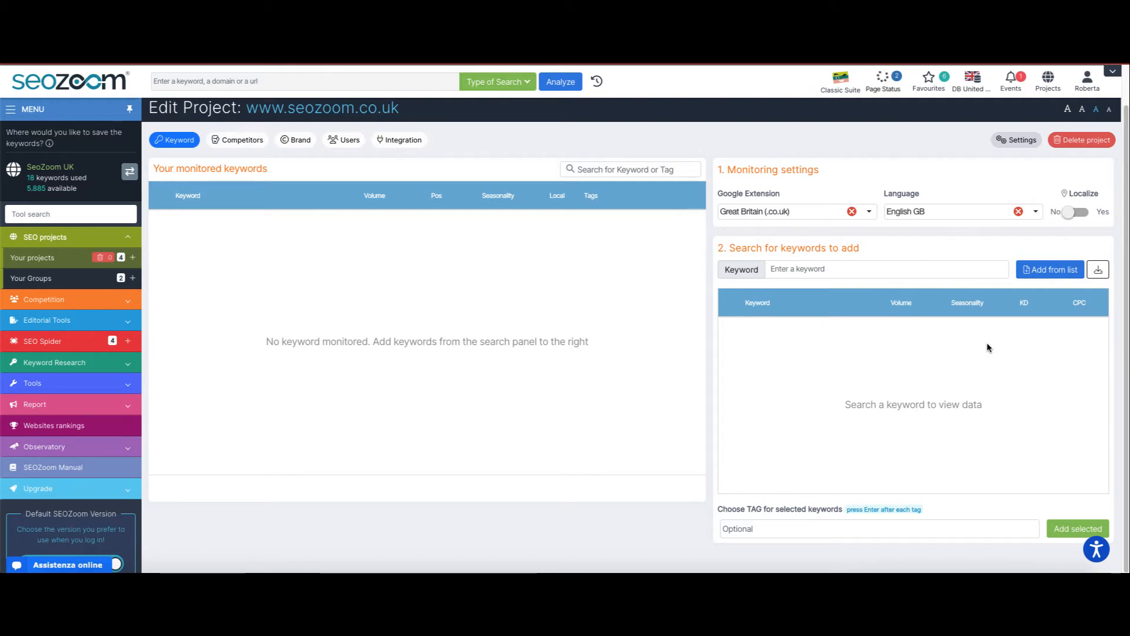
- Browse the keyword tools dialog's Keywords list, Combine keywords and Discover competitor keywords tabs, then close it
left_click(1051, 270)
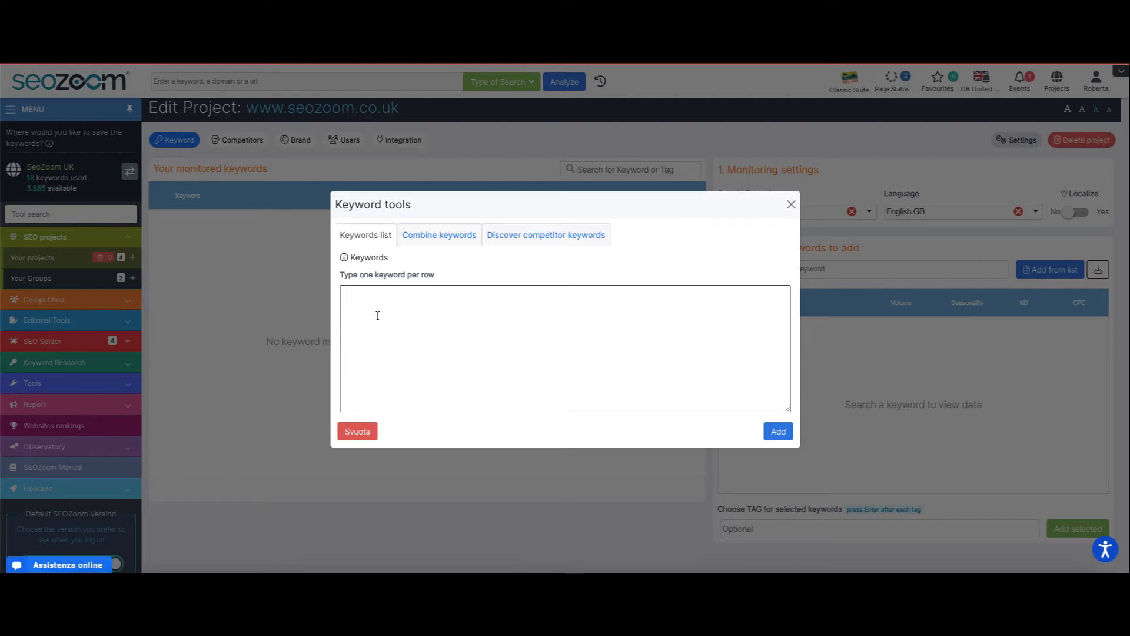
left_click(425, 240)
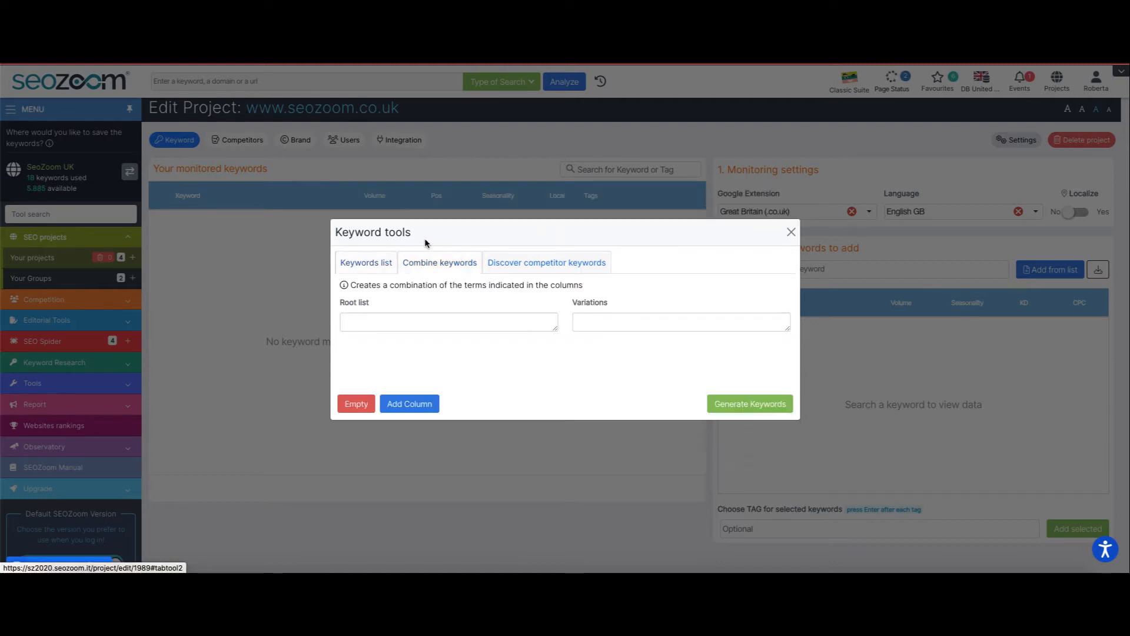
left_click(499, 264)
left_click(526, 250)
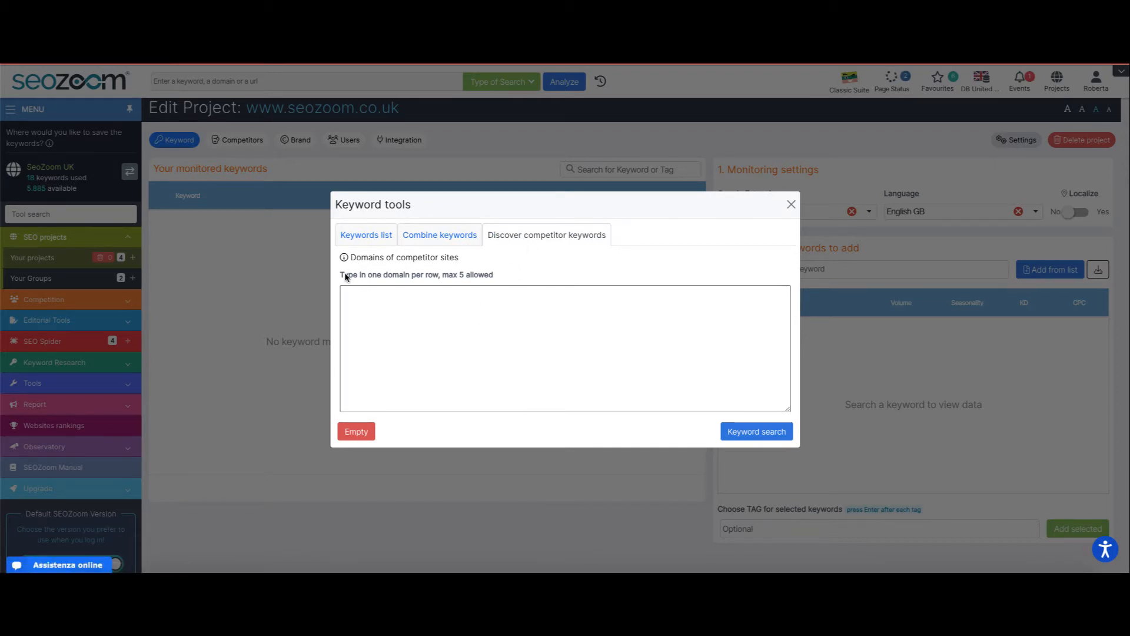
left_click_drag(344, 274, 493, 286)
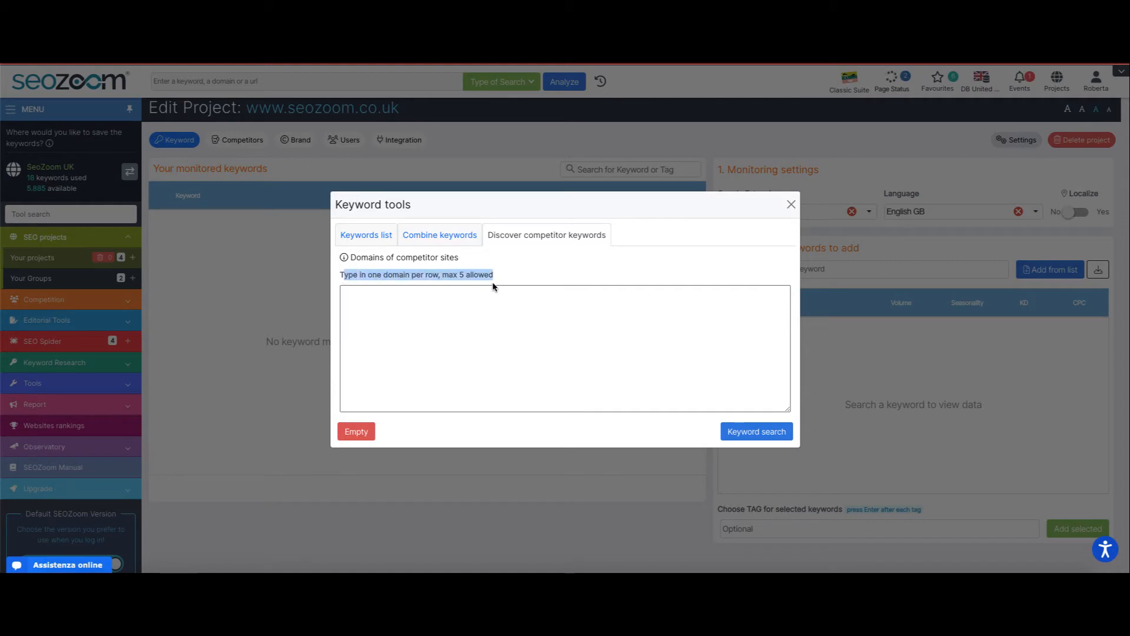
left_click(456, 307)
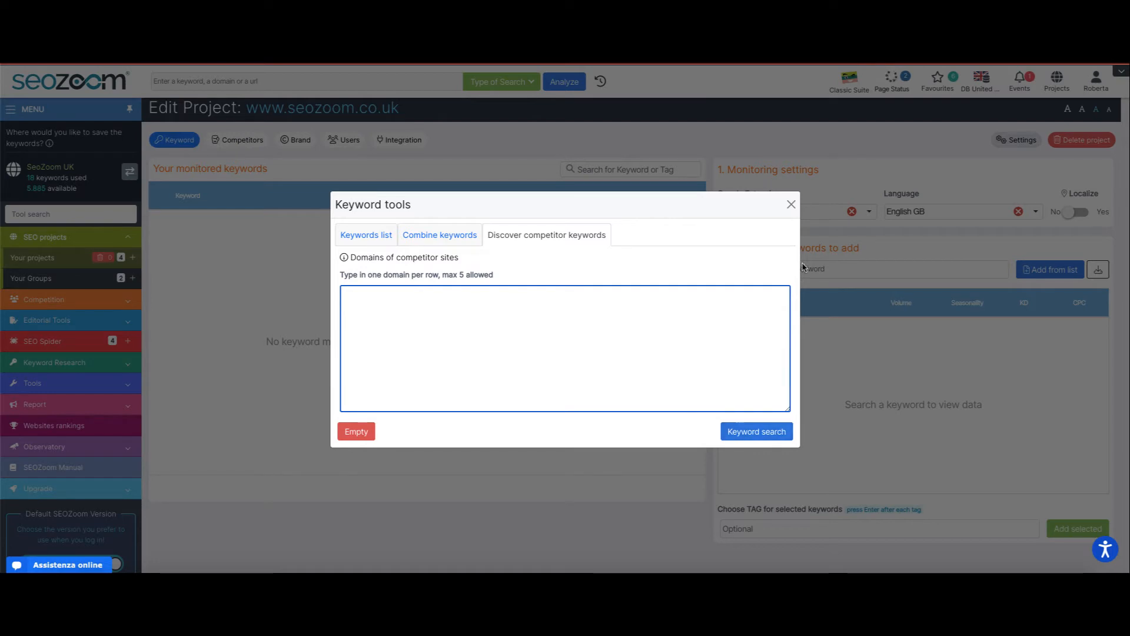
left_click(792, 206)
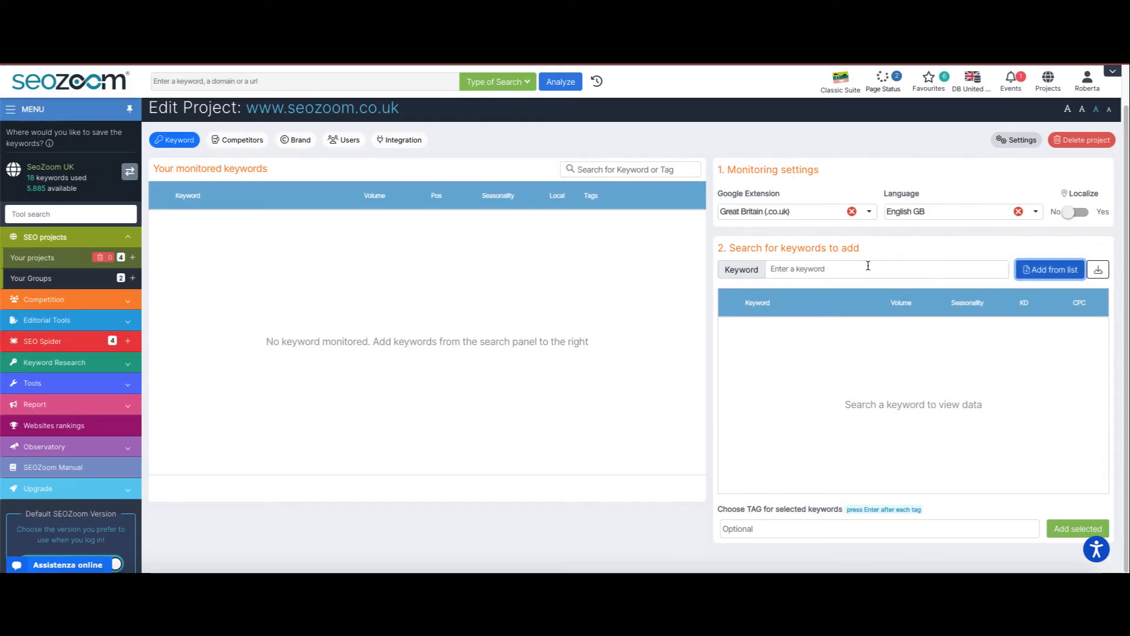
- Search for keywords to add using the term seo
left_click(846, 269)
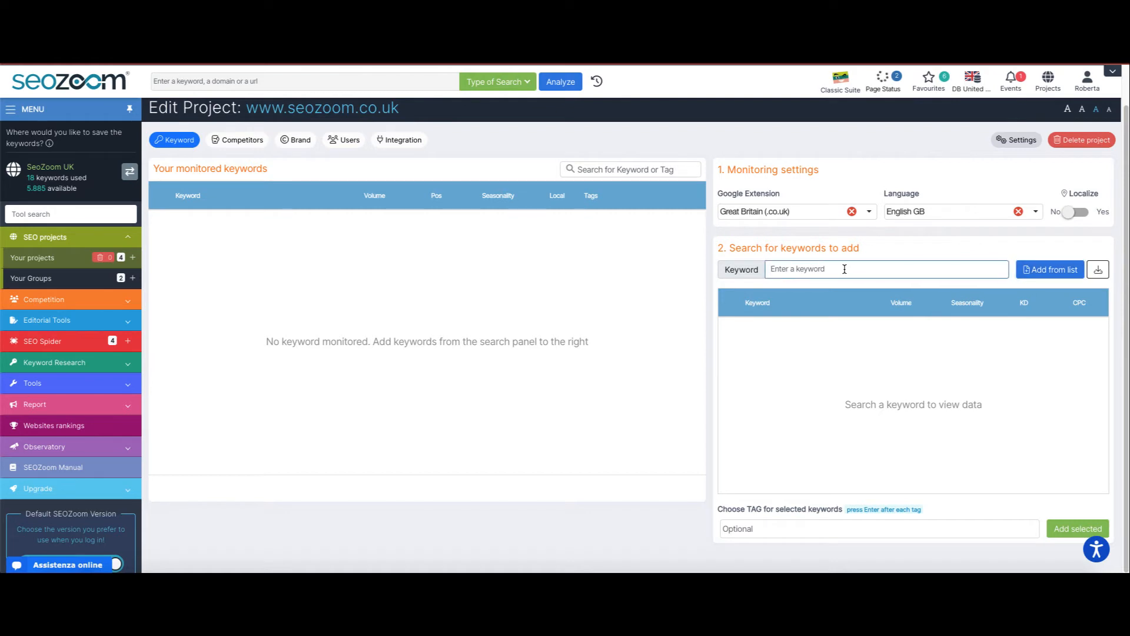
type("s")
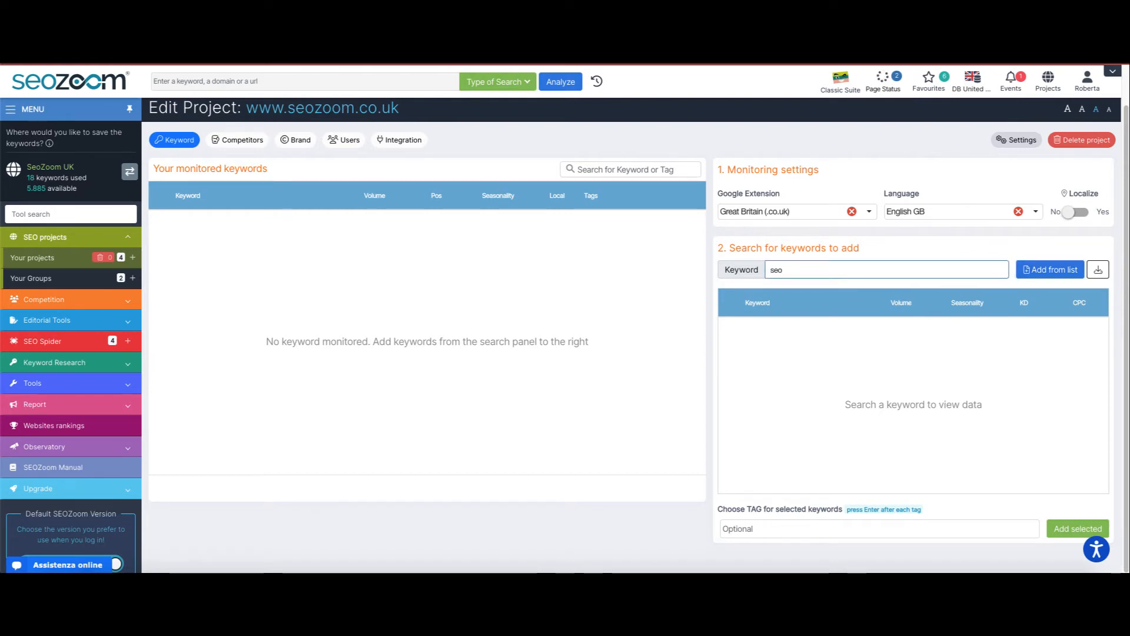
type("eo")
key("Return")
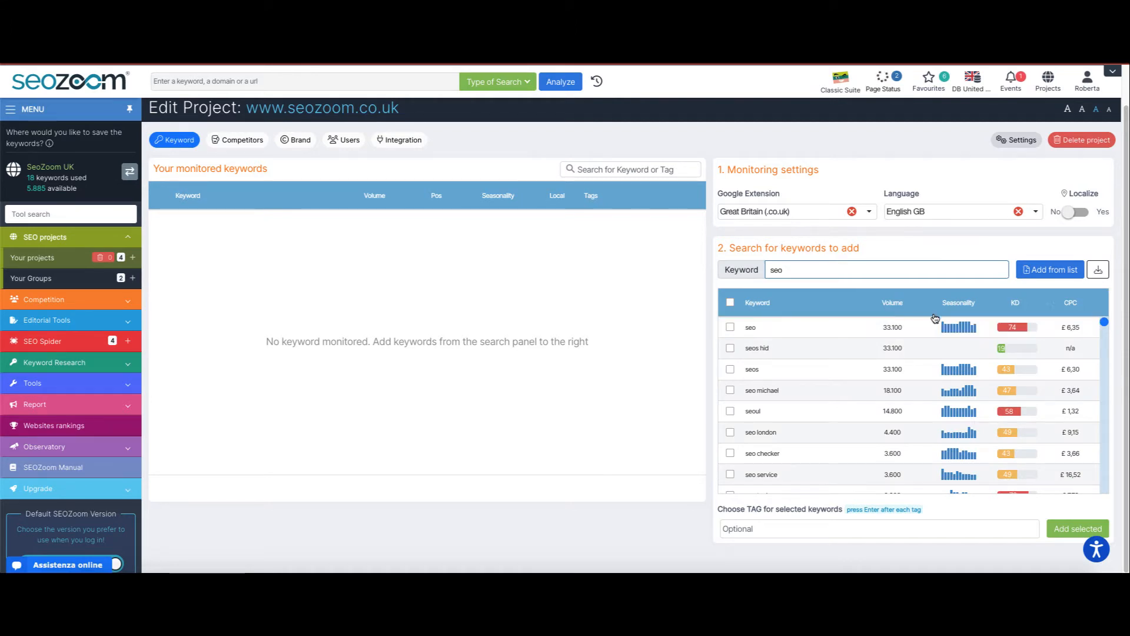
- Check the keyword import options, then switch the Localize monitoring setting to Yes
left_click(1098, 272)
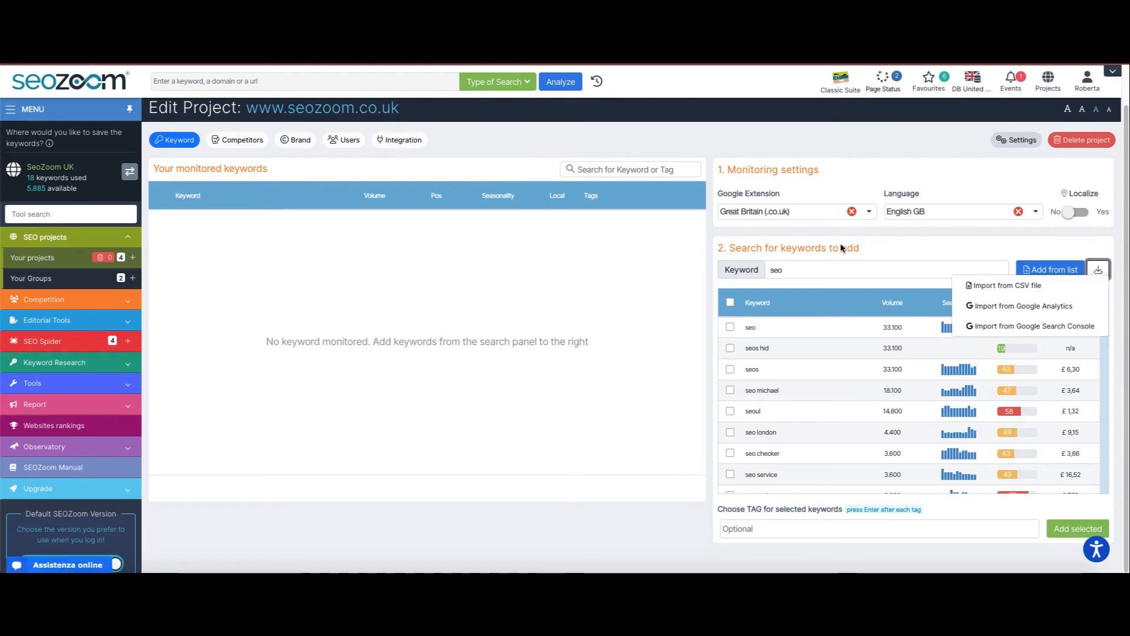
left_click(919, 250)
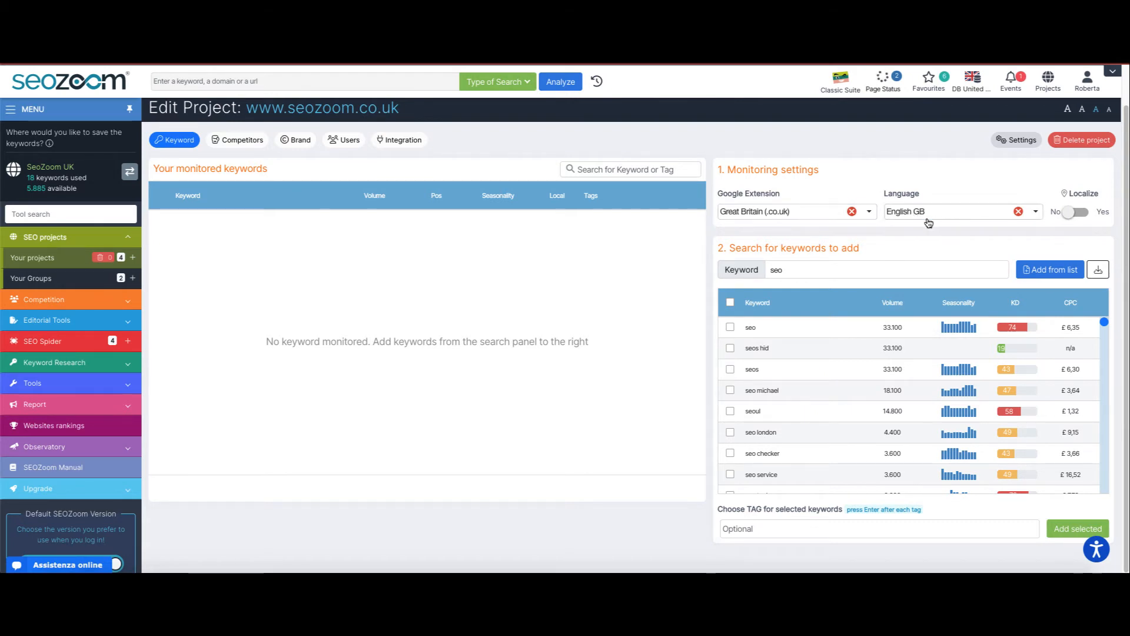
left_click(1075, 215)
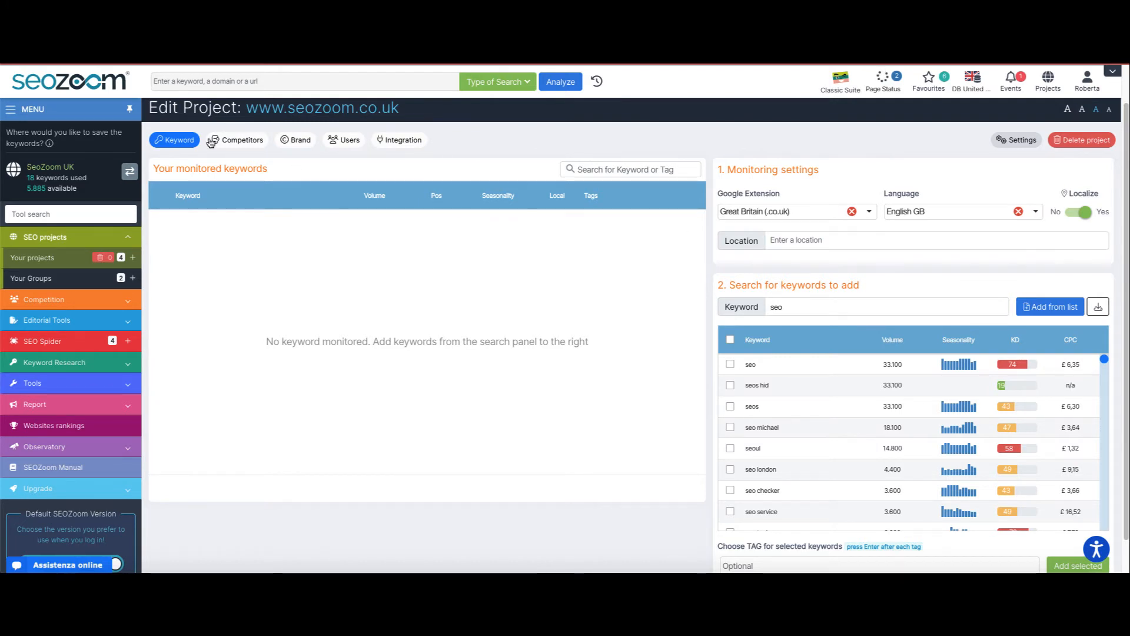
- Review the project's Competitors, Brand, Users and Integration sections
left_click(238, 140)
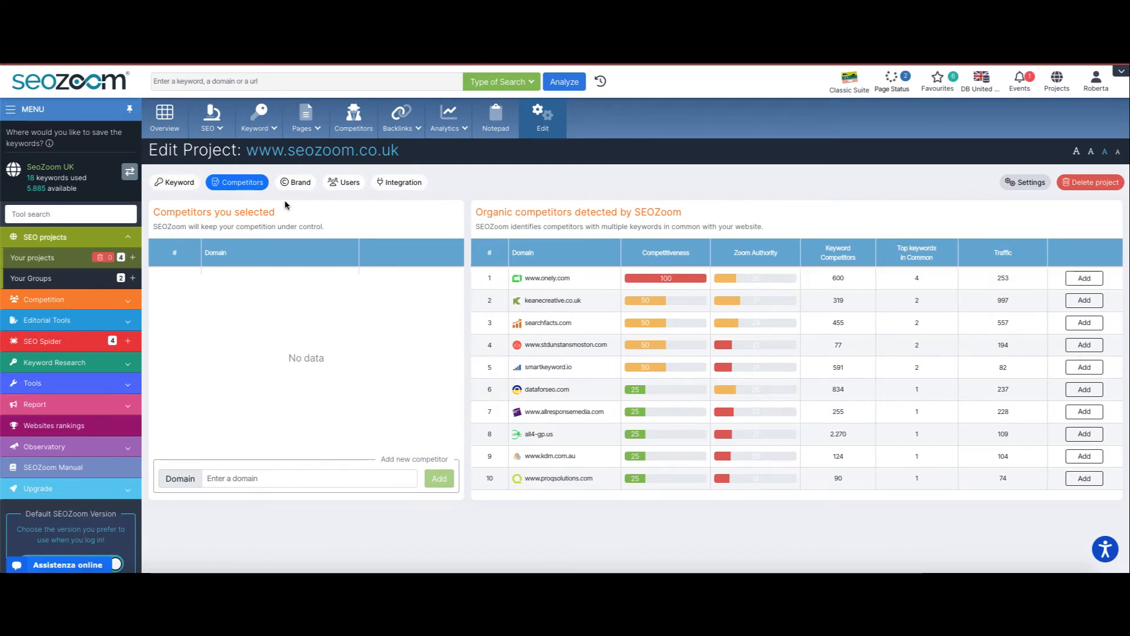
left_click(293, 186)
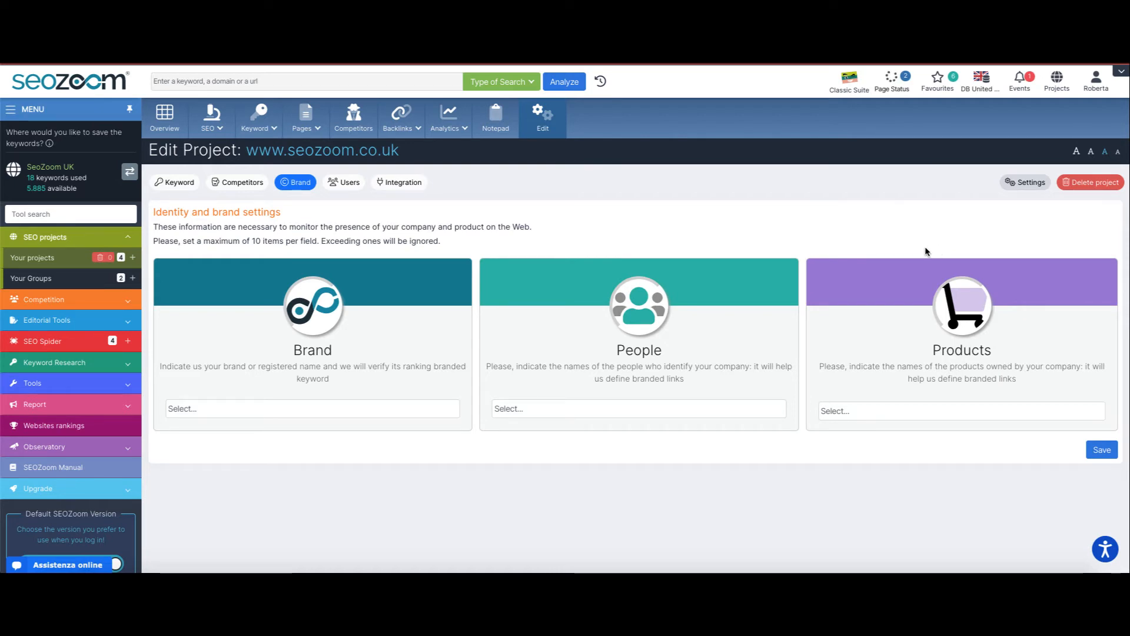
left_click(343, 183)
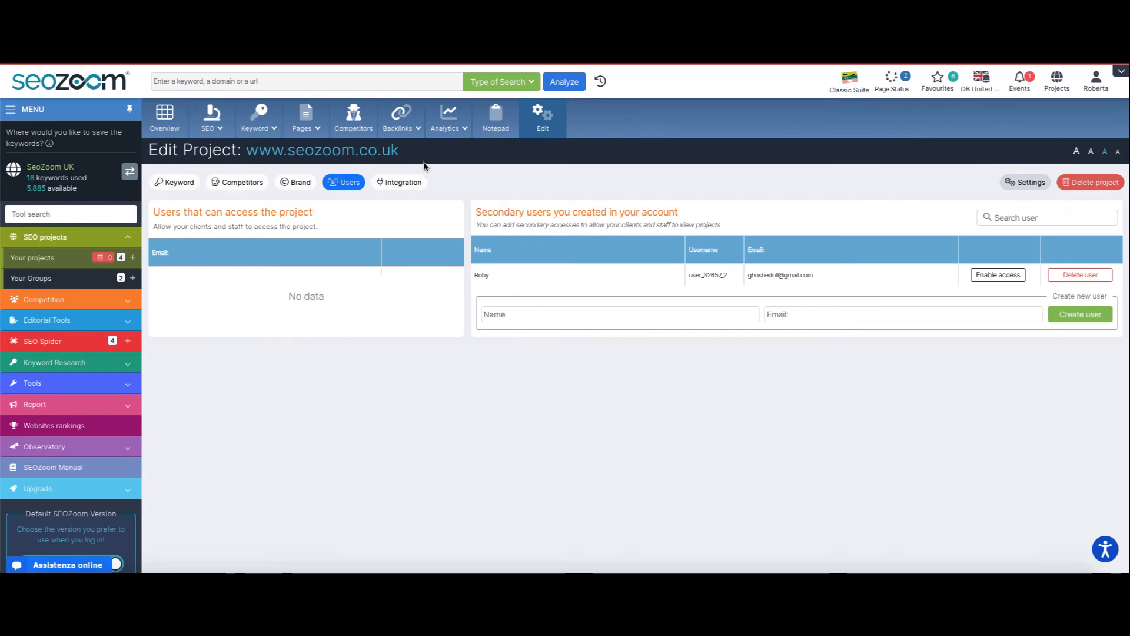
left_click(414, 185)
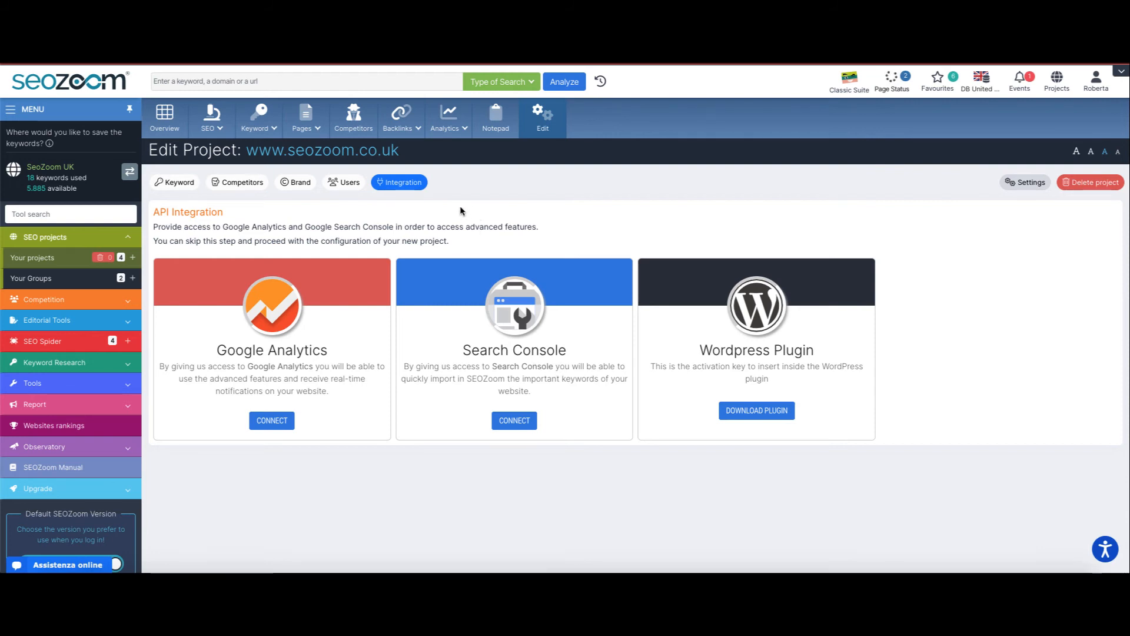
mouse_move(452, 128)
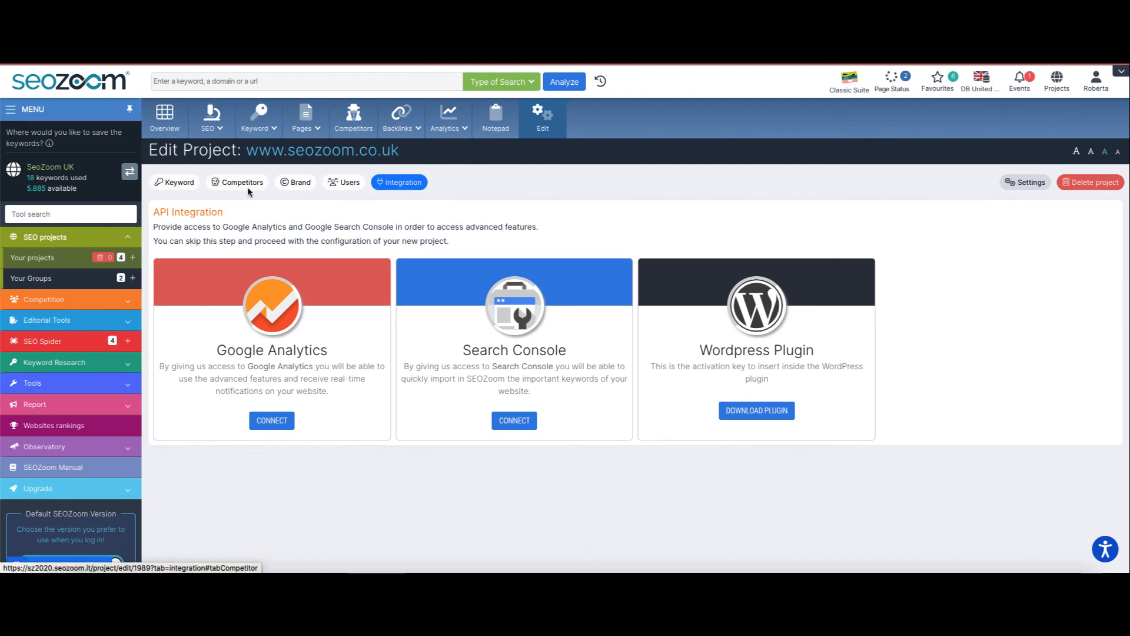
- Open the project data settings, close them without changes, and return to the dashboard
left_click(1021, 183)
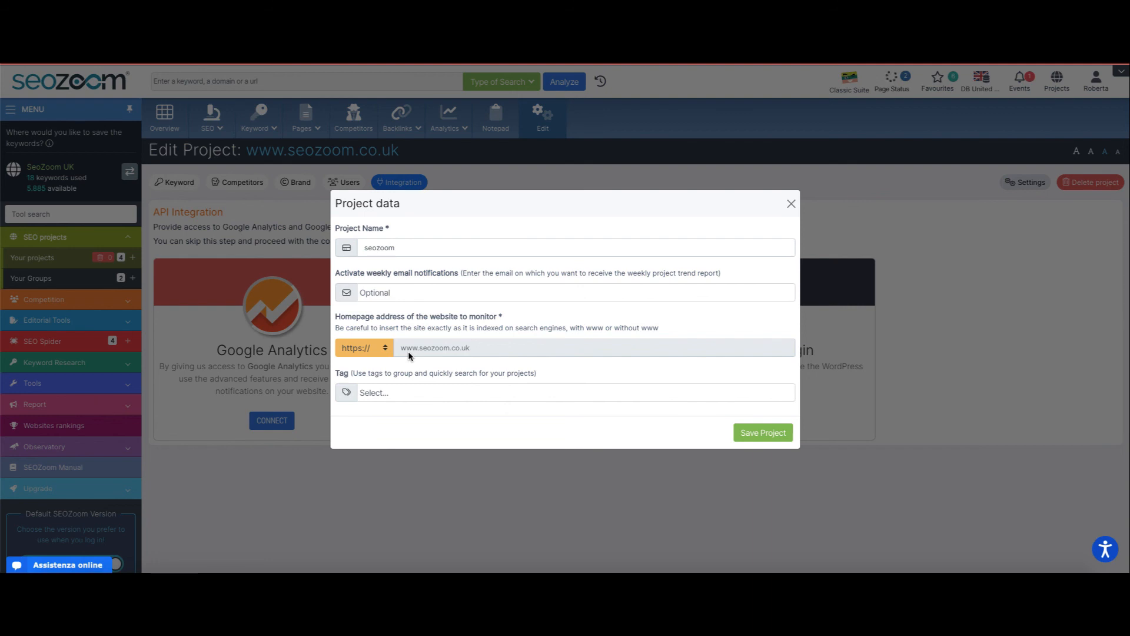
left_click(791, 205)
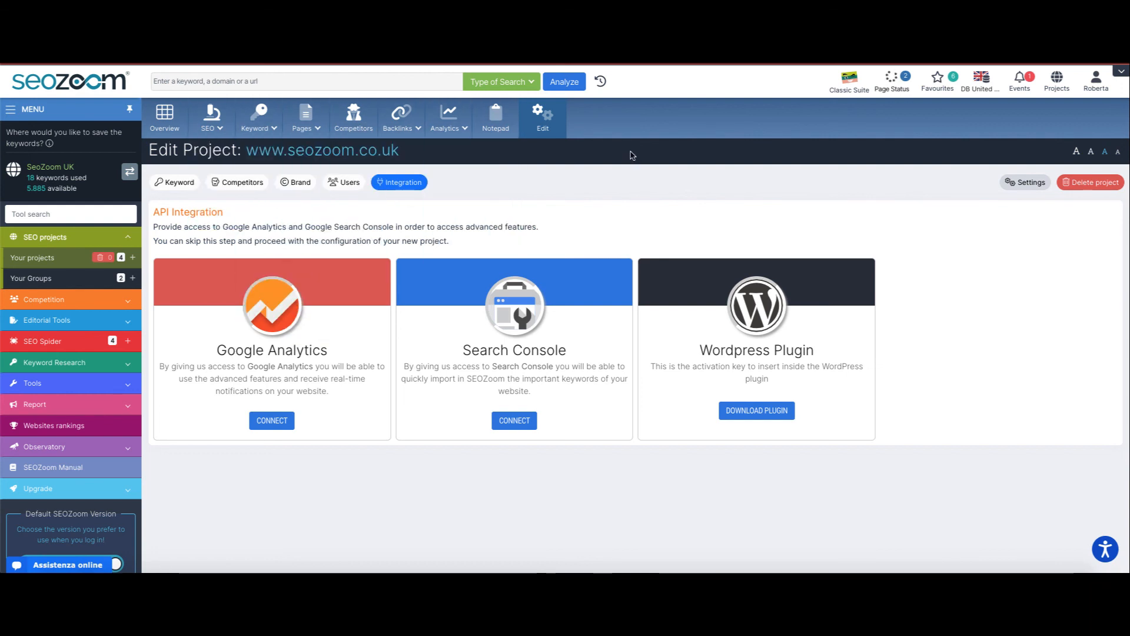
left_click(109, 81)
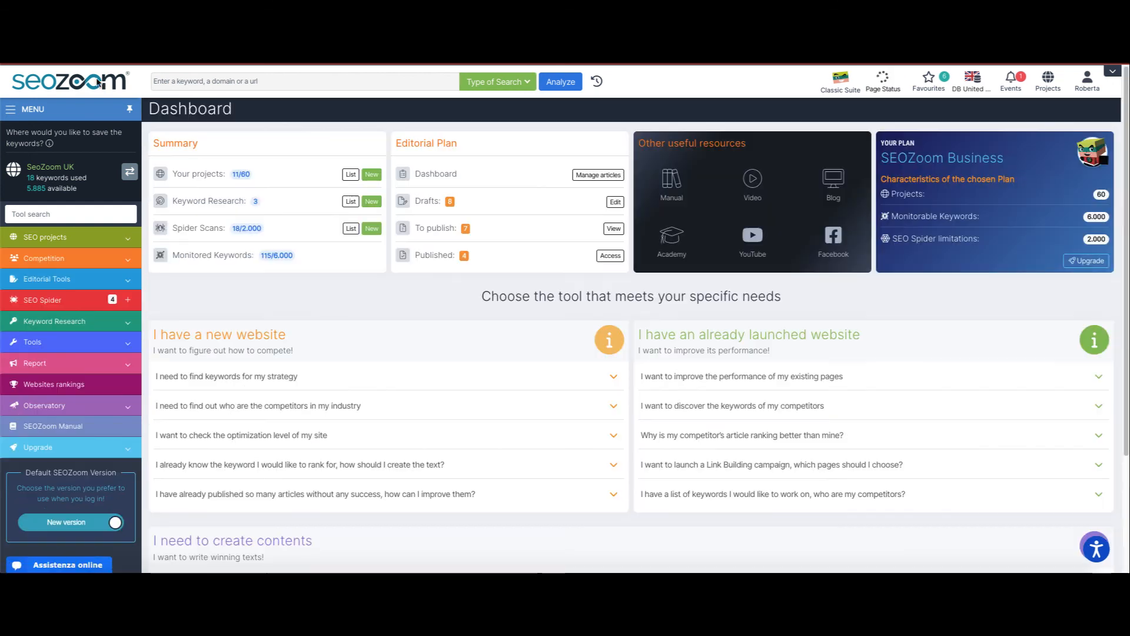